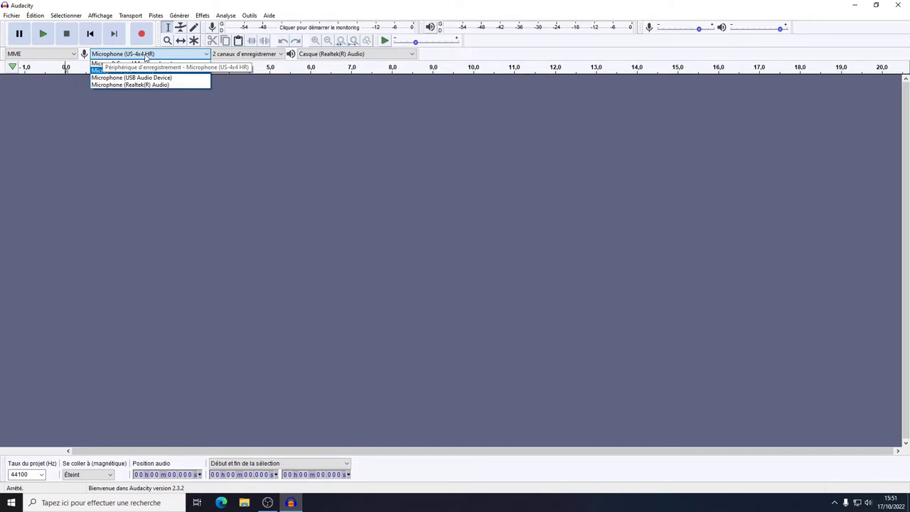
Check the recording channel setting and the available playback devices in the audio device settings.
click(266, 58)
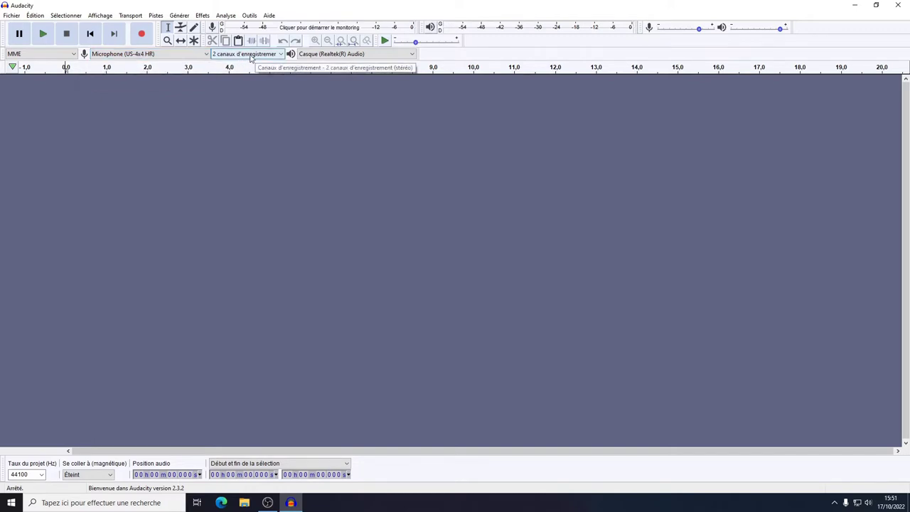
click(345, 56)
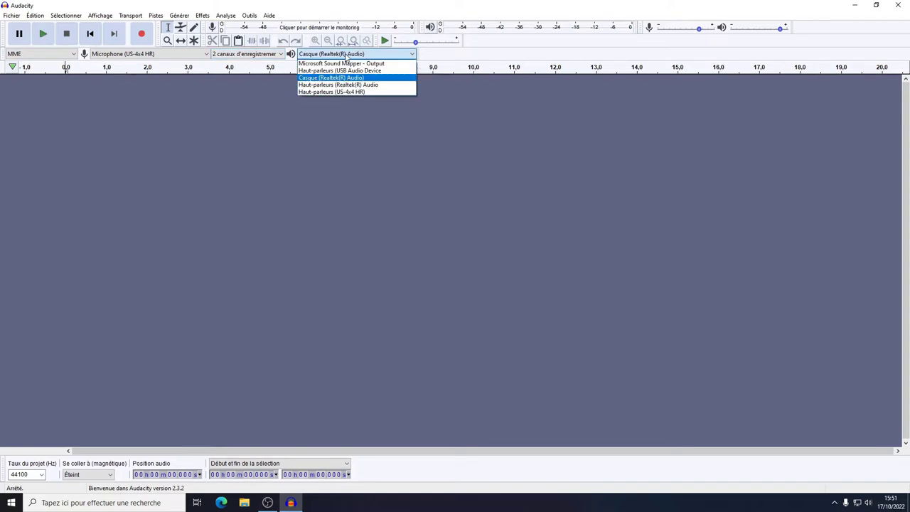
click(342, 116)
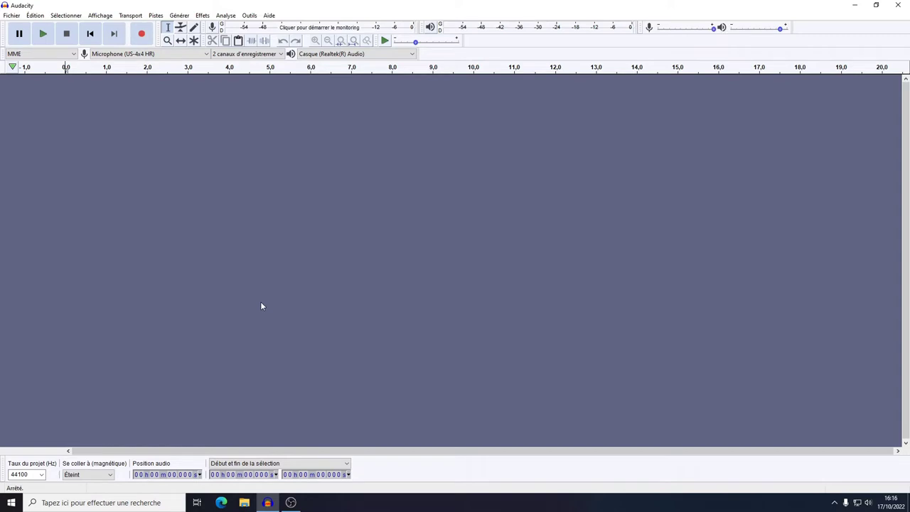
Record a spoken take of about one minute on a new stereo track and stop the recording.
click(142, 34)
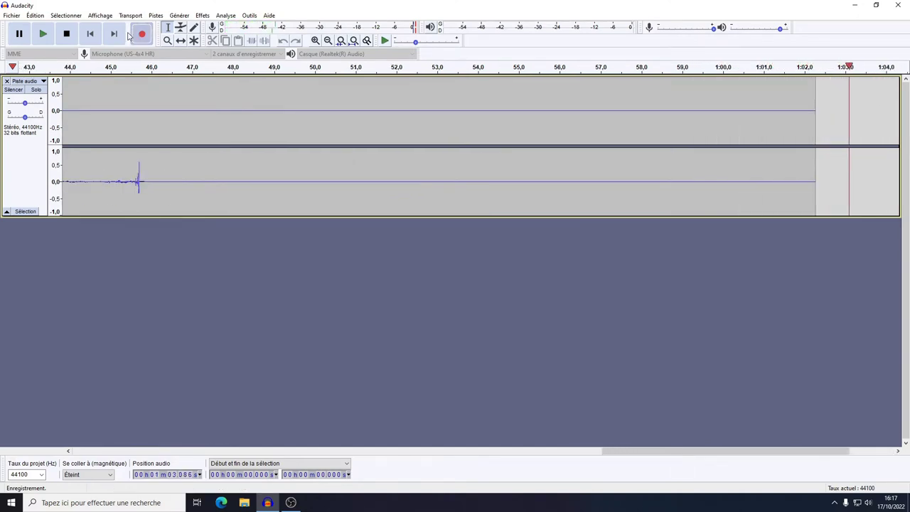
click(66, 34)
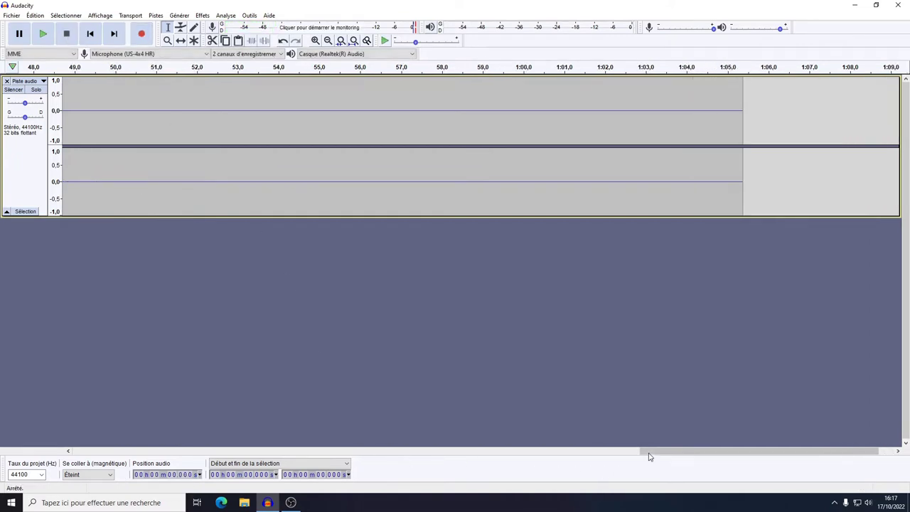
Mix the recorded stereo track down to mono.
drag(650, 454, 82, 425)
click(256, 125)
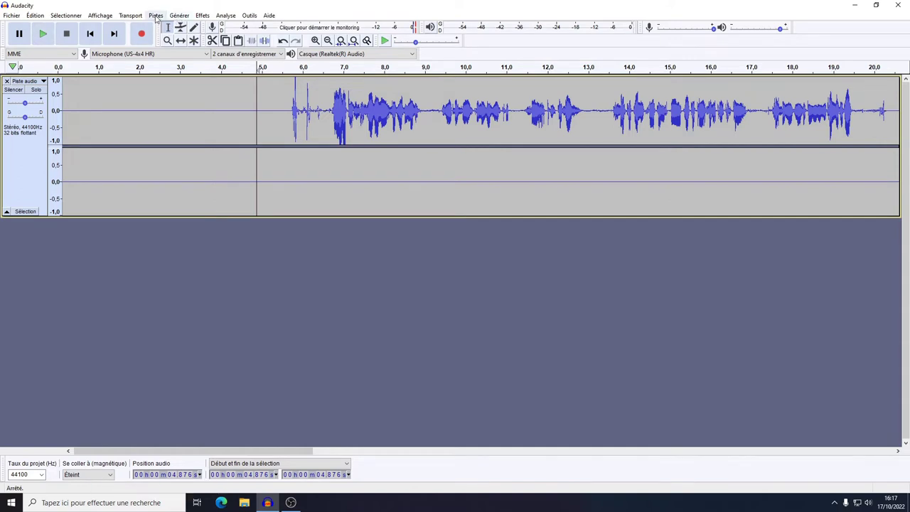
click(156, 17)
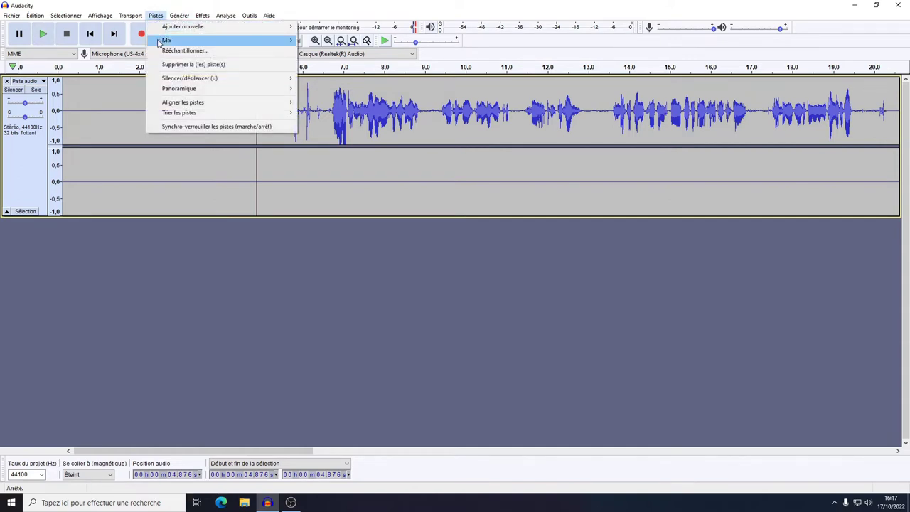
mouse_move(162, 41)
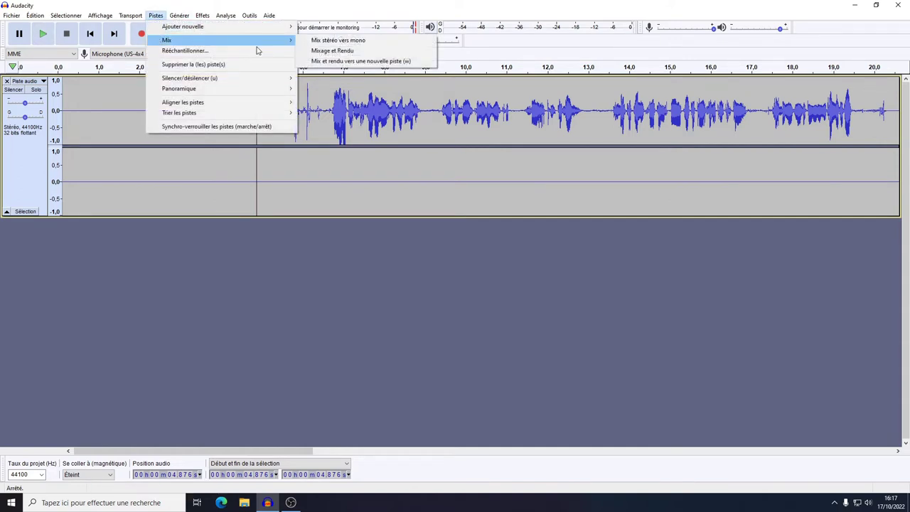
click(366, 41)
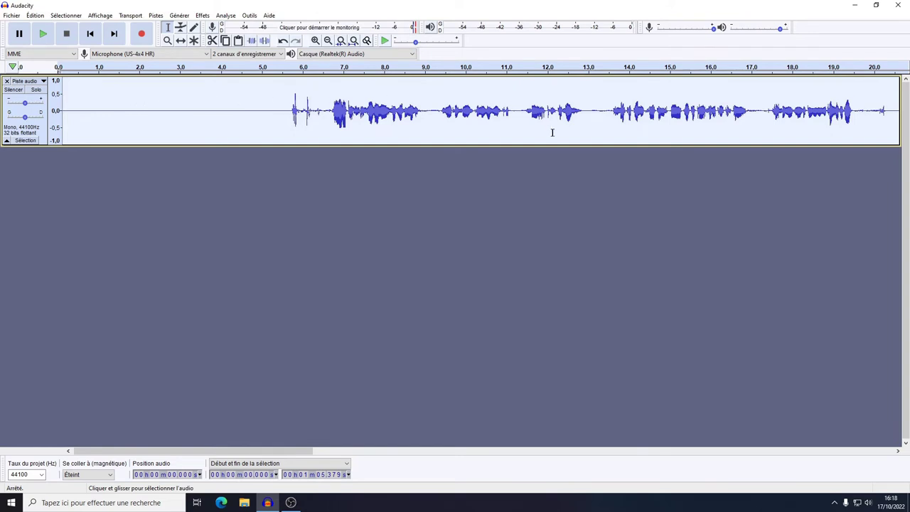
Listen to the mono recording from about 5.35 s, just before the speech starts, and stop playback.
drag(310, 452, 329, 451)
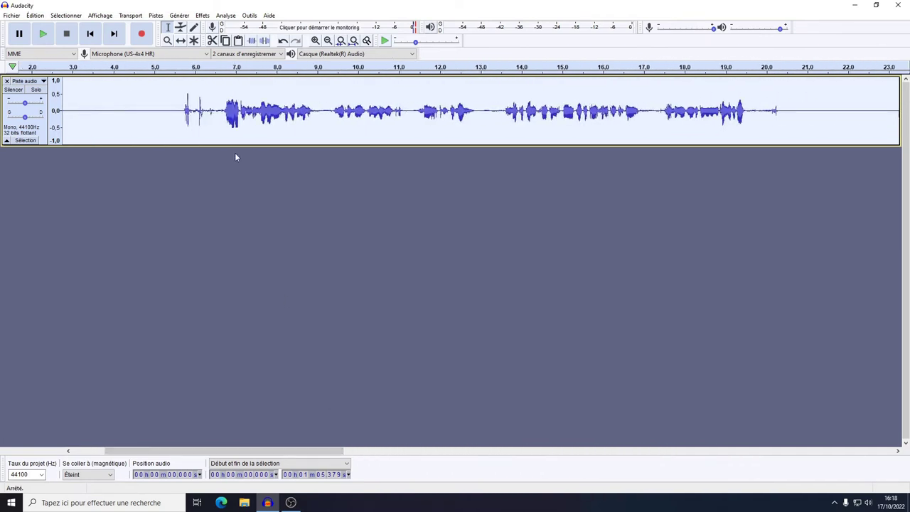
click(169, 99)
key(space)
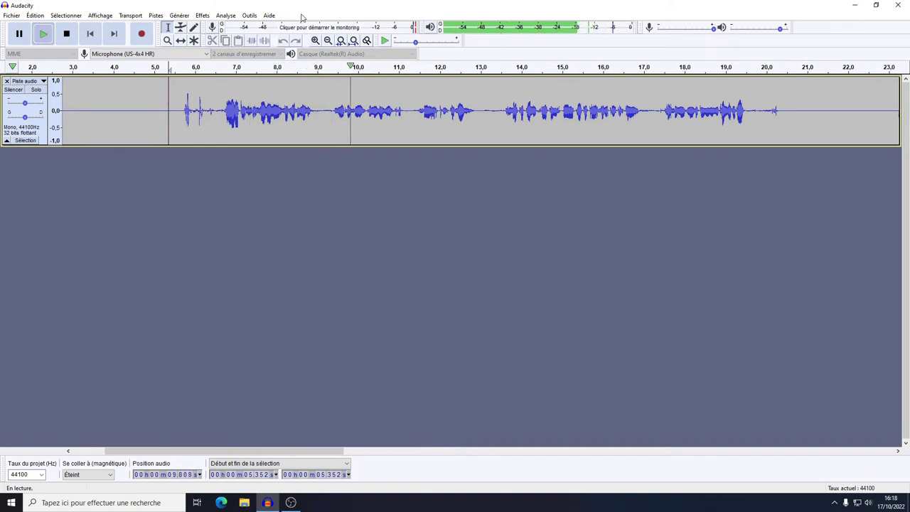
click(66, 34)
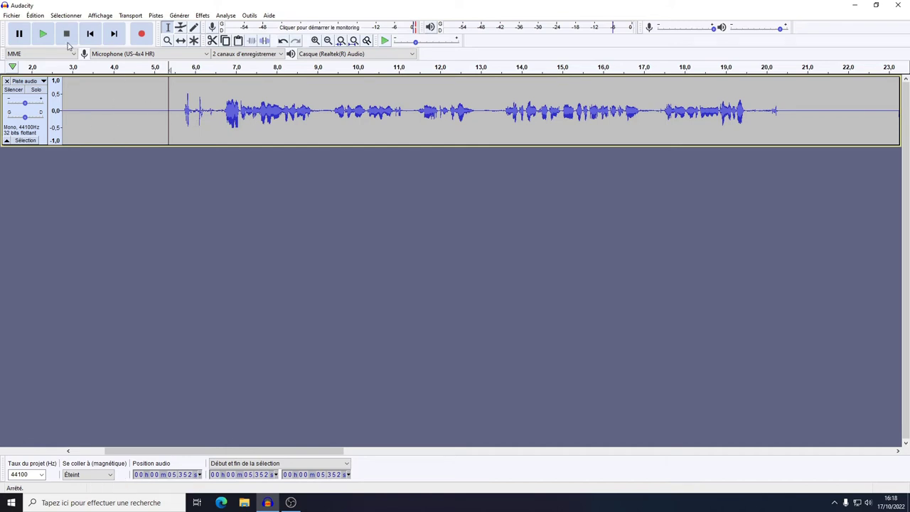
Start an MP3 export of the recording and name the file introduction.mp3.
click(14, 15)
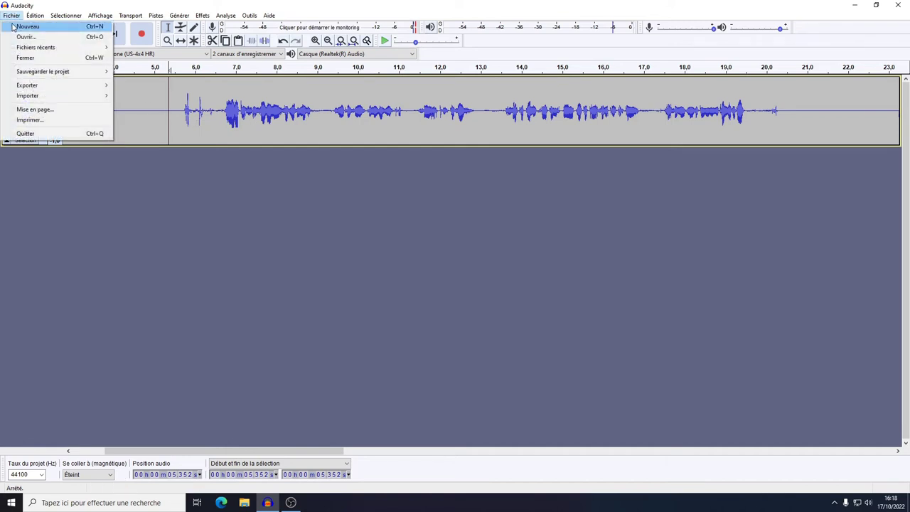
mouse_move(50, 86)
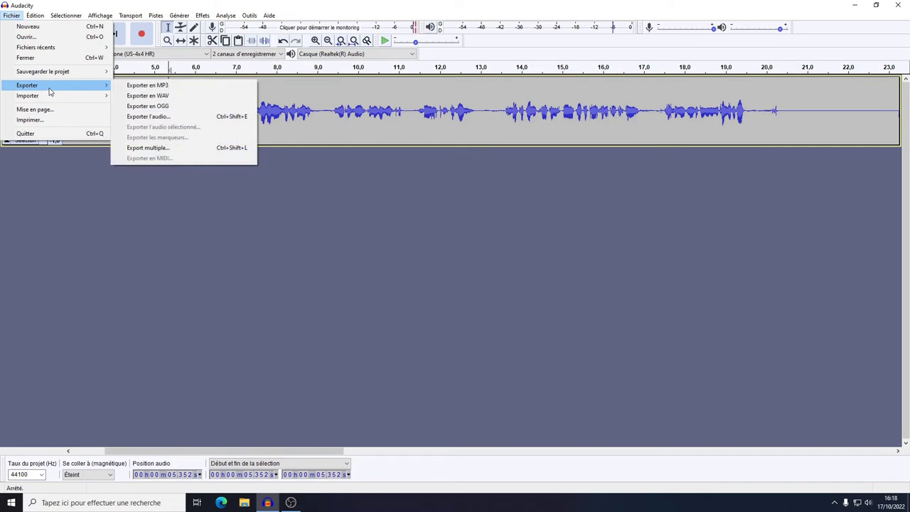
click(135, 86)
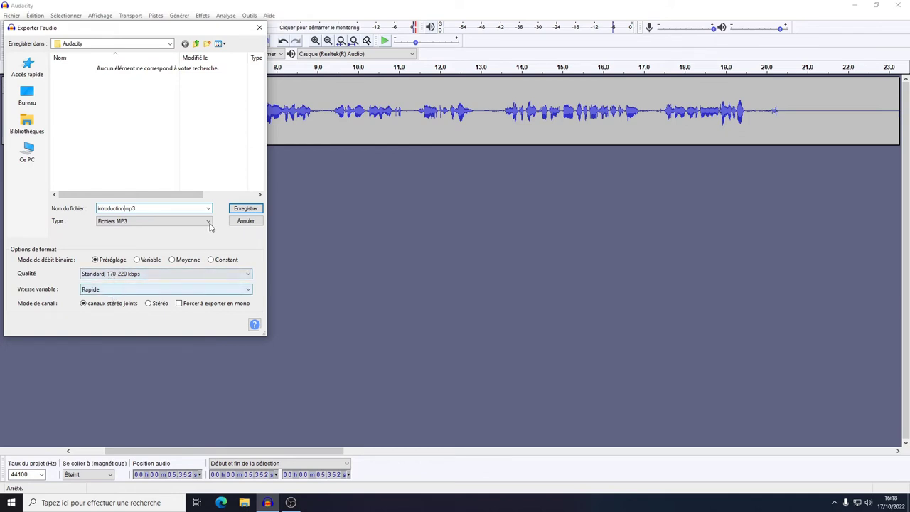
Set the export location to EIL > SONS in the class's Espace d'échange on the Espaces communs des classes (S:) drive.
click(28, 149)
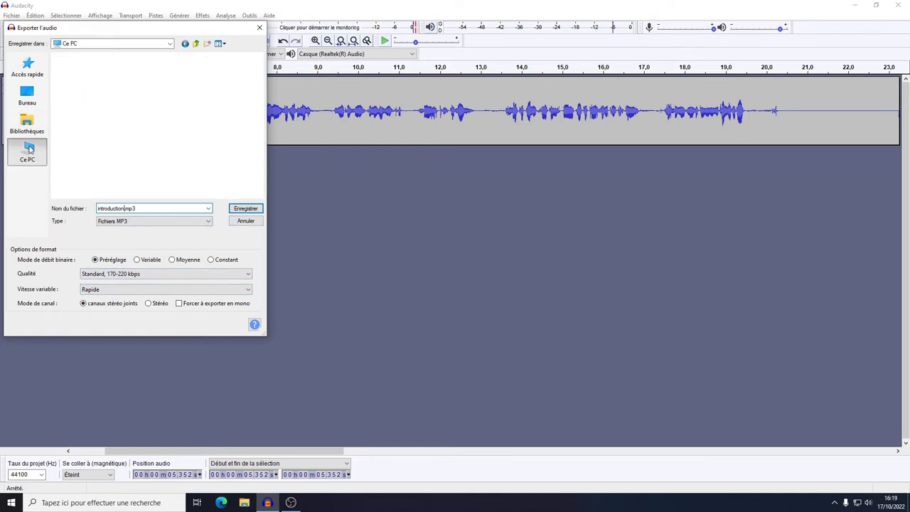
scroll(107, 142, down, 5)
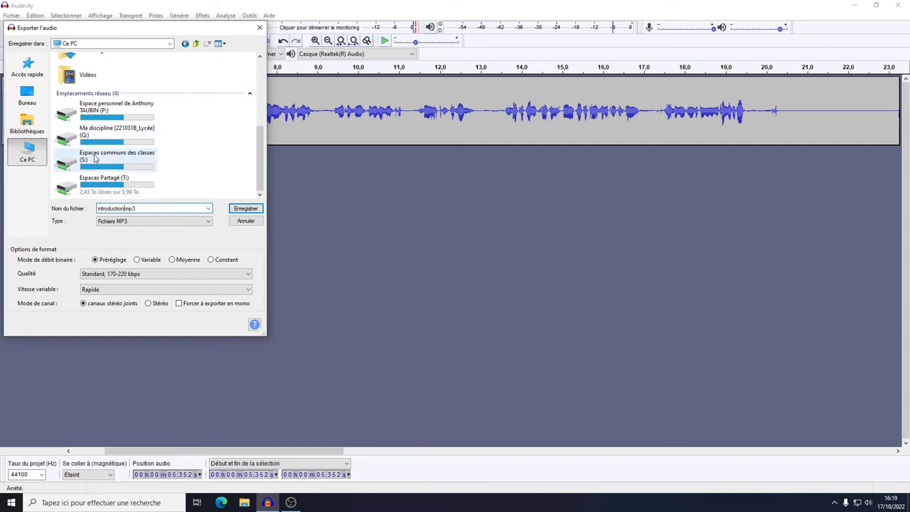
double_click(83, 162)
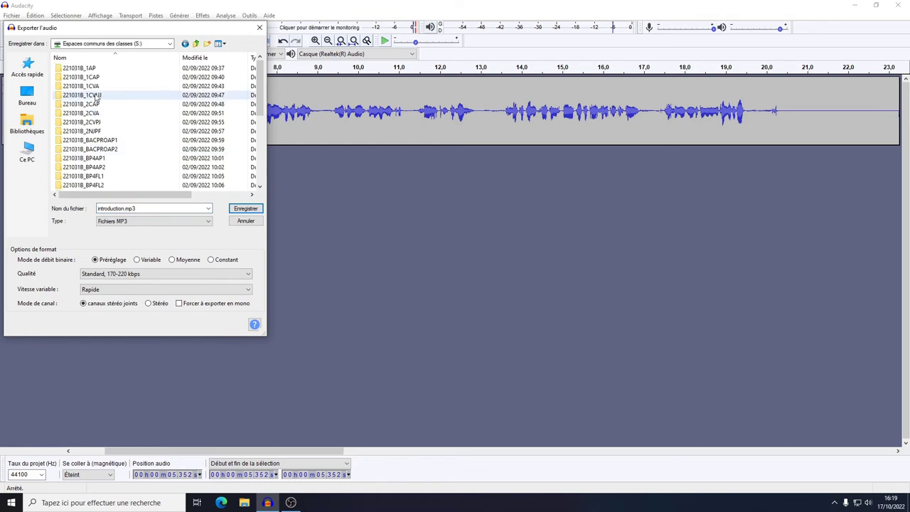
scroll(93, 99, down, 3)
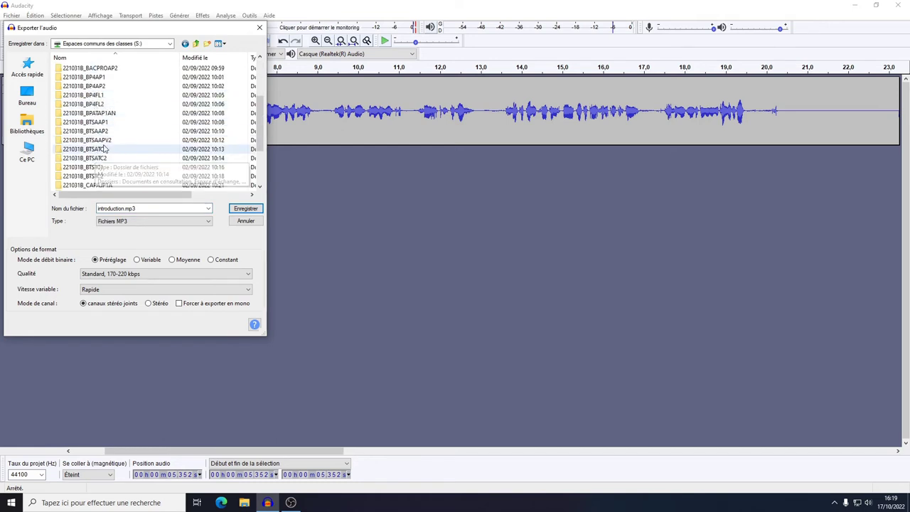
double_click(101, 169)
double_click(89, 77)
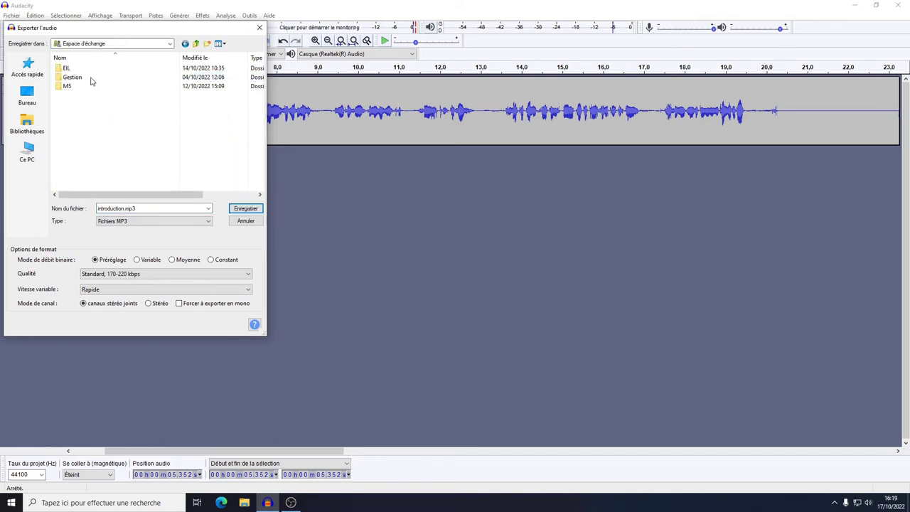
double_click(68, 86)
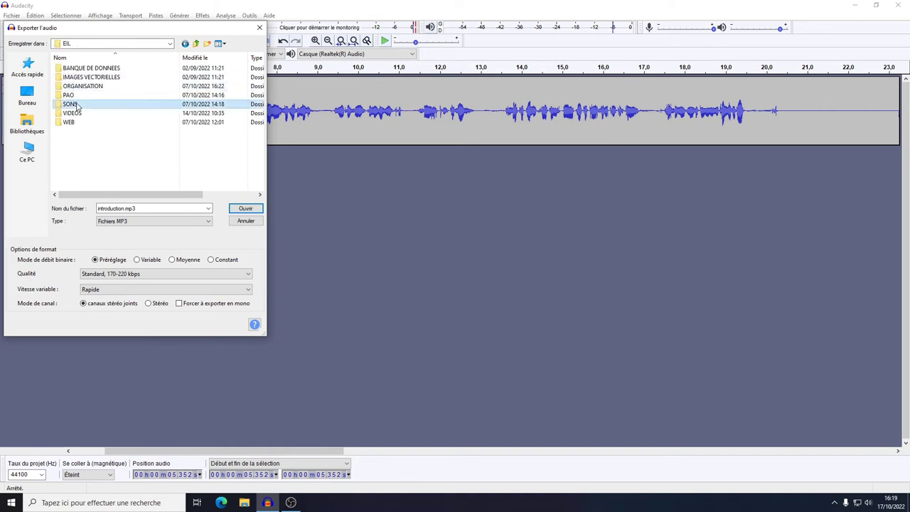
double_click(78, 104)
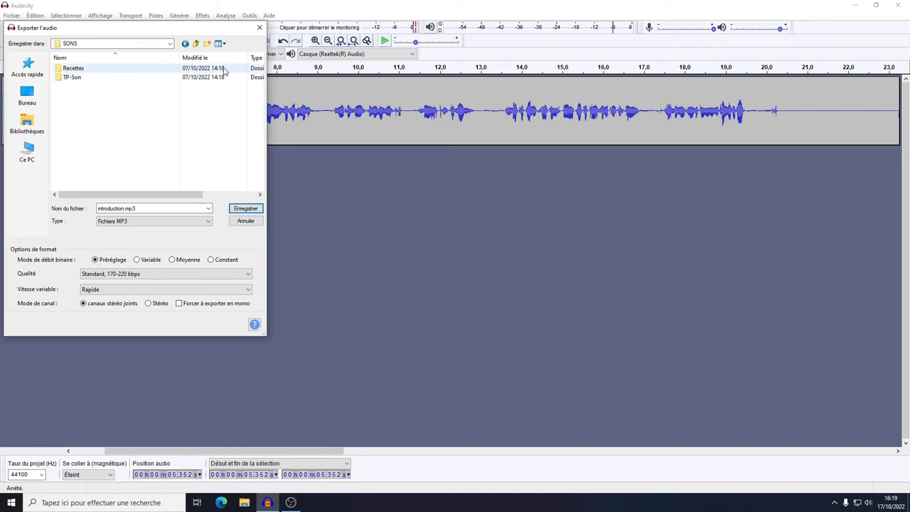
Create a folder named projet-emission inside SONS and open it as the export destination.
click(206, 44)
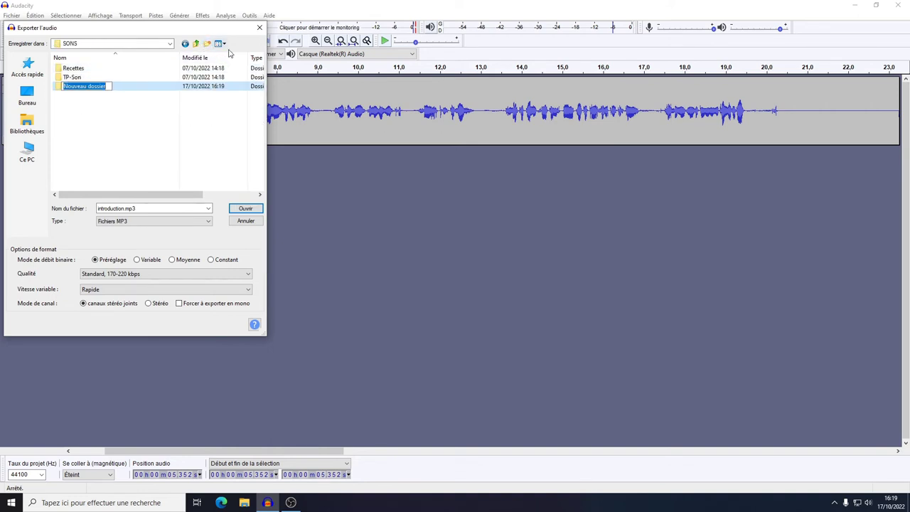
text(projet-emission)
key(Return)
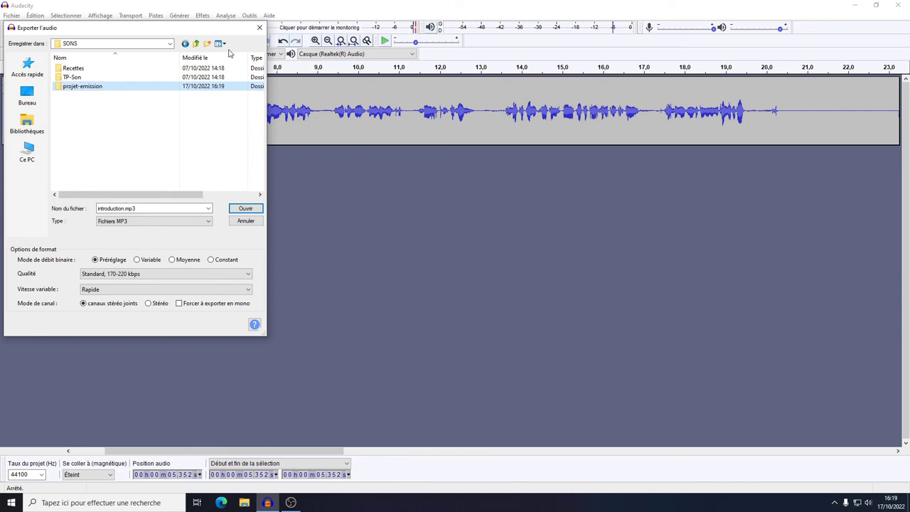
double_click(69, 87)
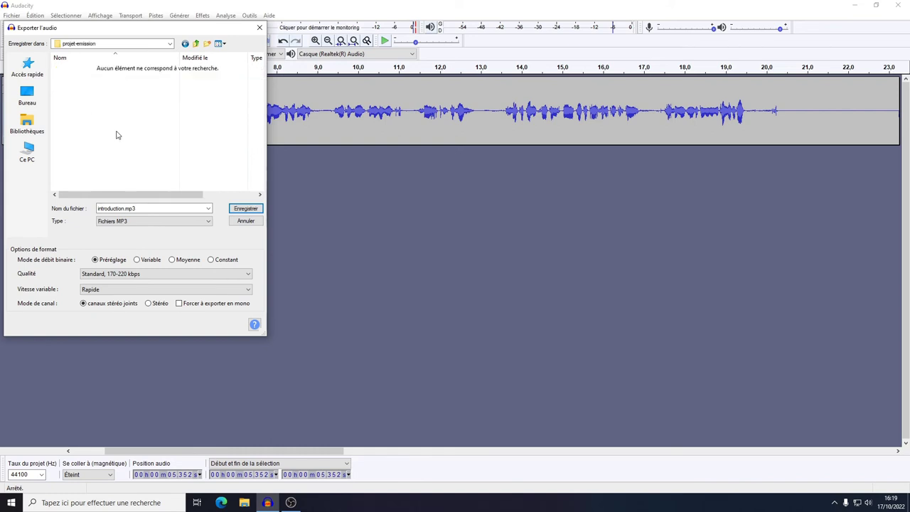
Save the MP3 with all metadata tags left empty and close the exported audio track.
click(241, 209)
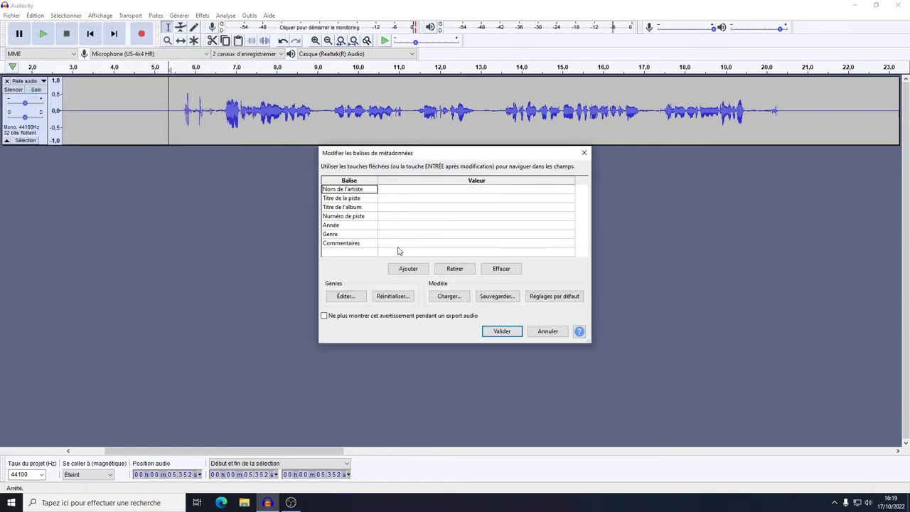
click(503, 332)
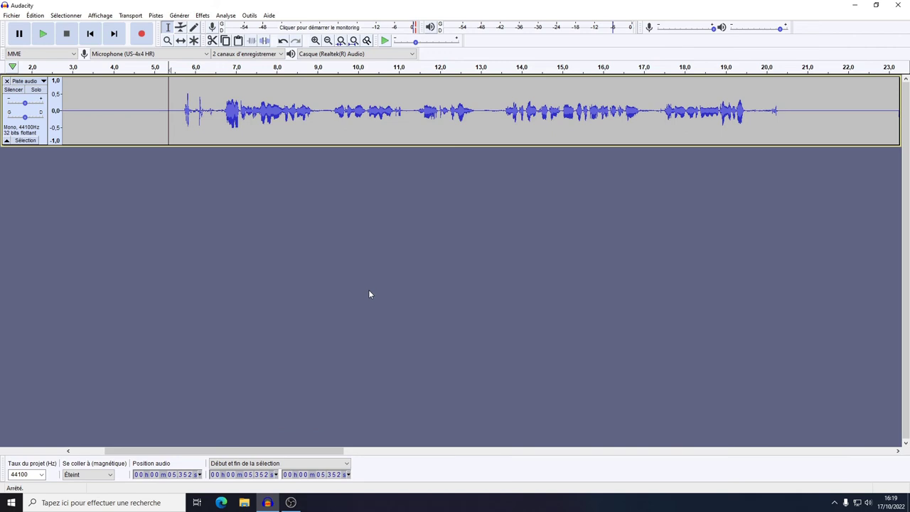
click(8, 83)
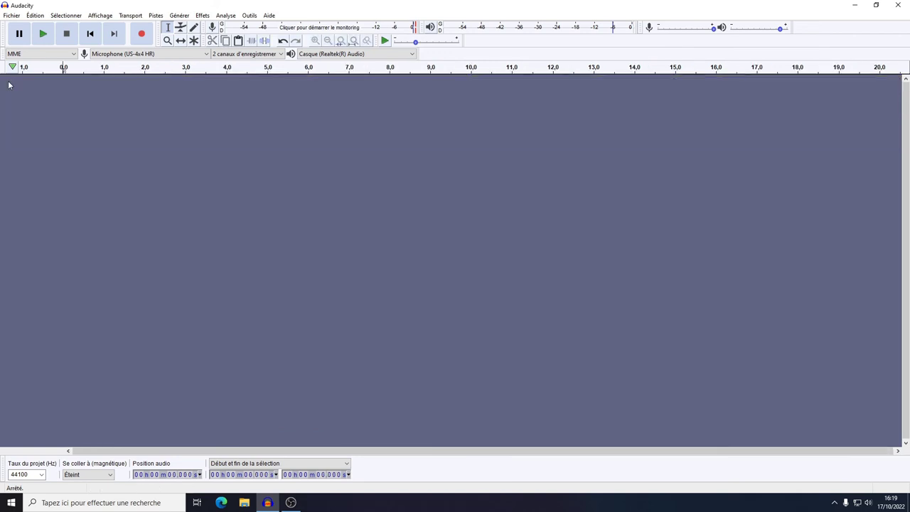
Record a short stereo test take of about 4 seconds and delete its track.
click(142, 34)
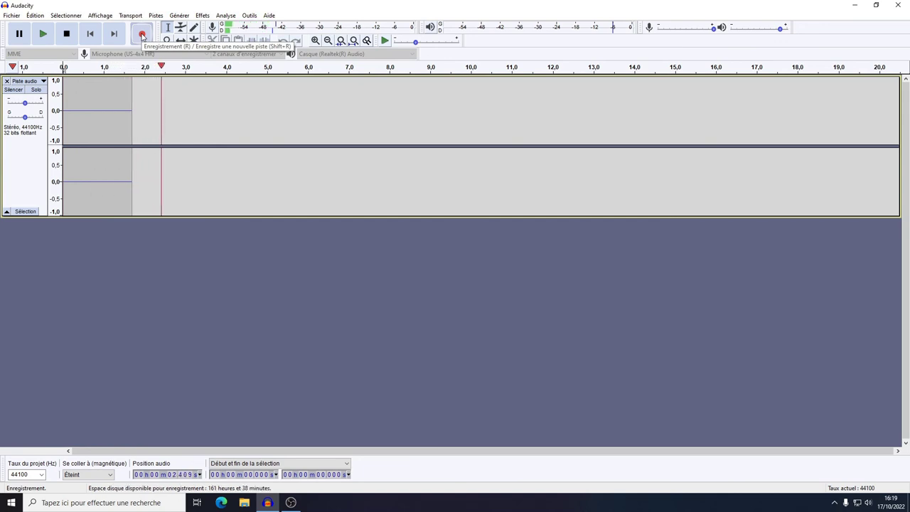
key(space)
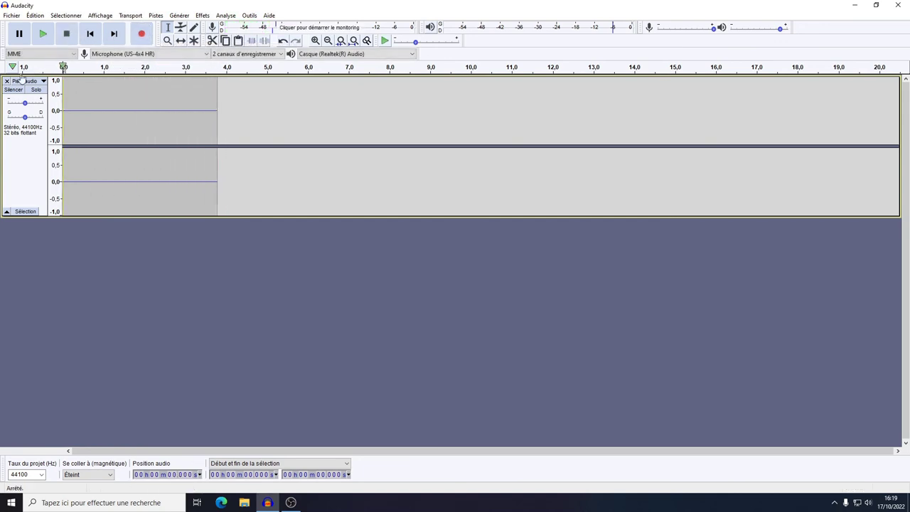
click(6, 81)
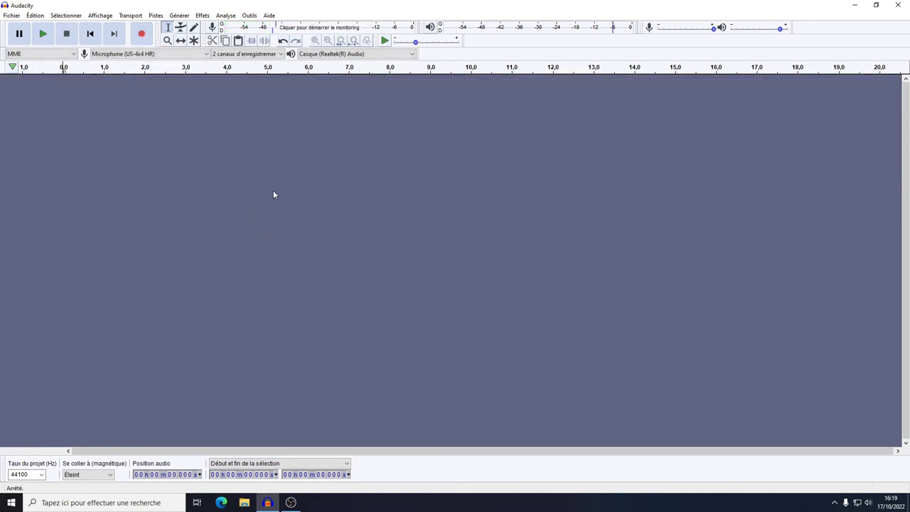